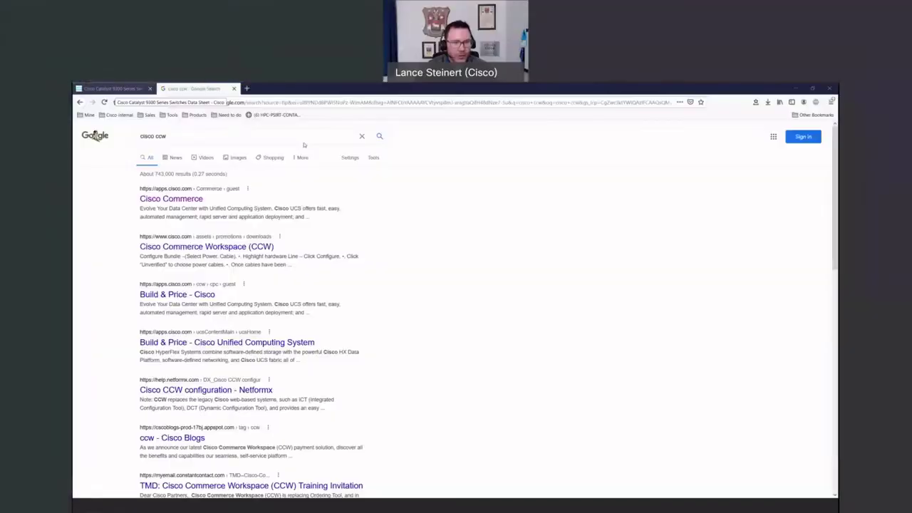
Scroll the Catalyst 9300 data sheet's Ordering Information table down to network modules and software licences
left_click(113, 89)
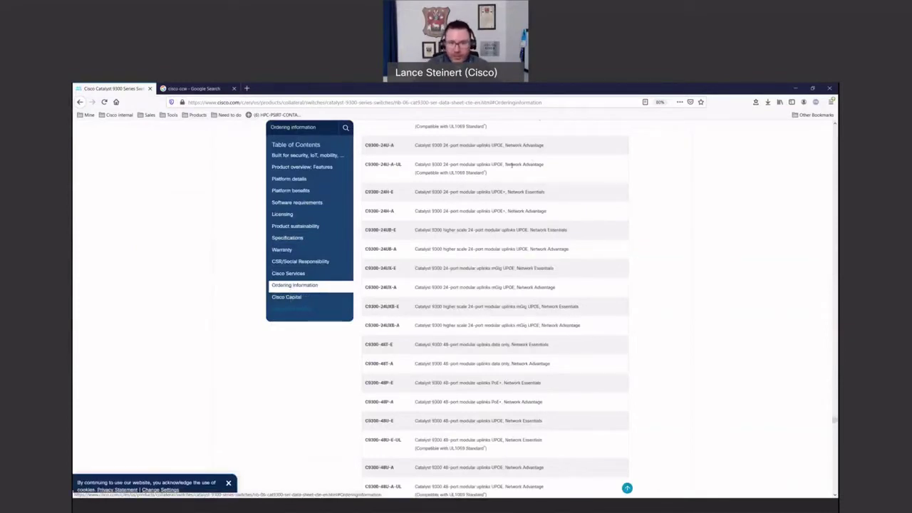
scroll(461, 254, "up", 1)
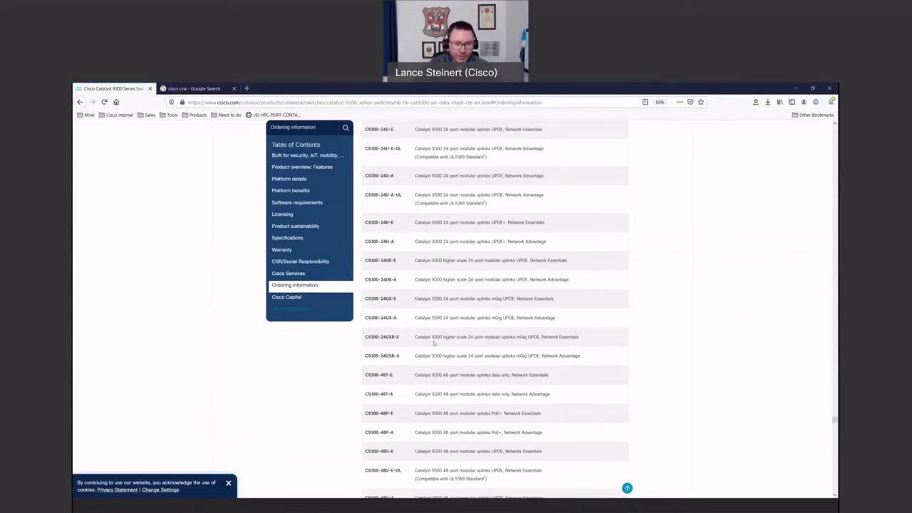
scroll(433, 344, "down", 5)
scroll(408, 345, "down", 5)
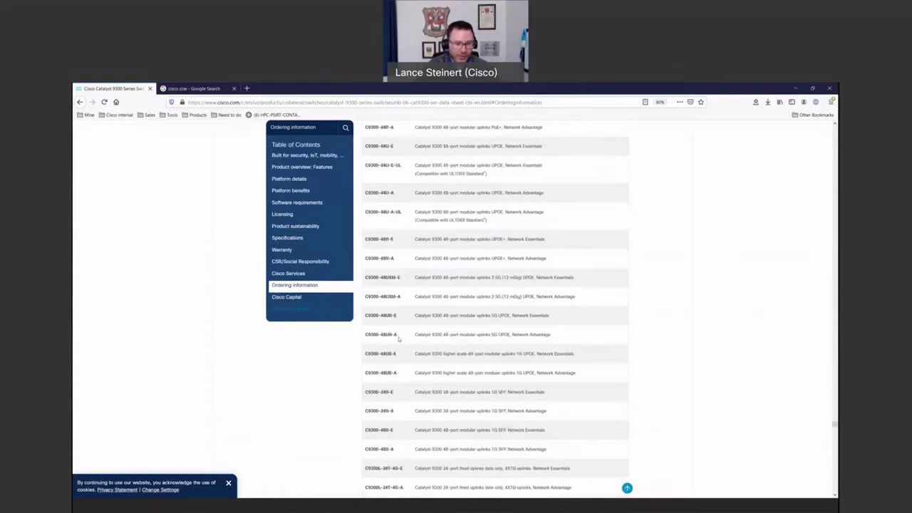
scroll(416, 369, "down", 10)
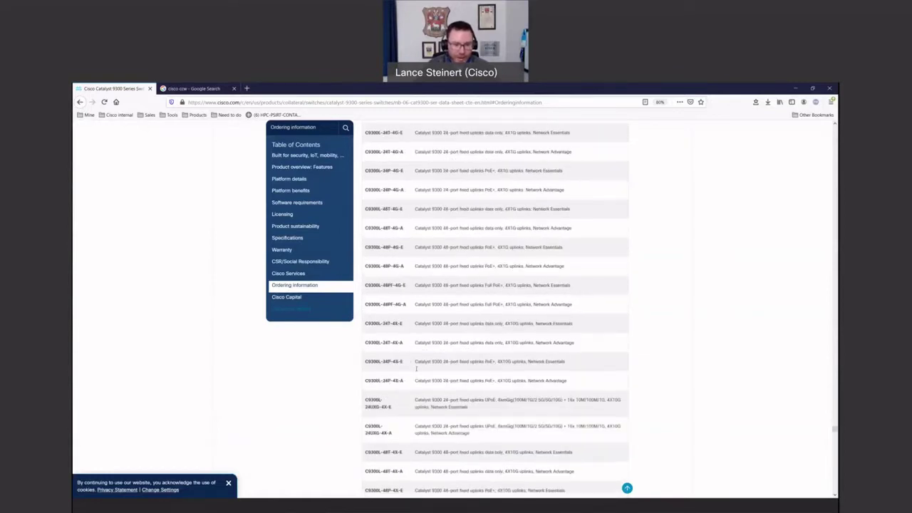
scroll(416, 369, "down", 12)
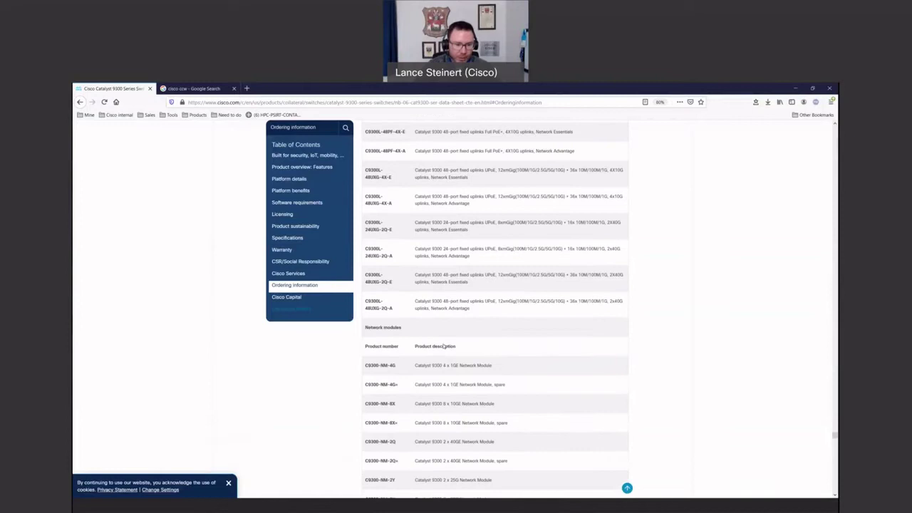
scroll(451, 379, "down", 1)
scroll(451, 379, "down", 3)
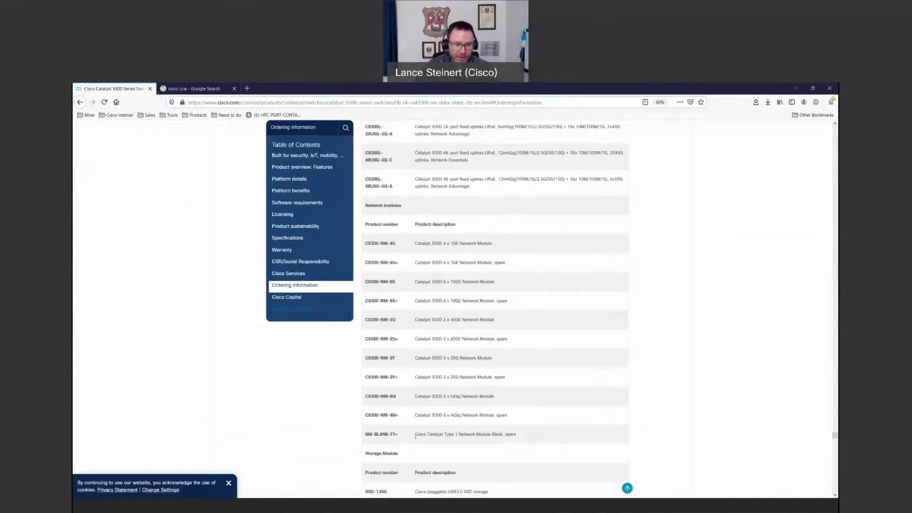
scroll(397, 407, "down", 4)
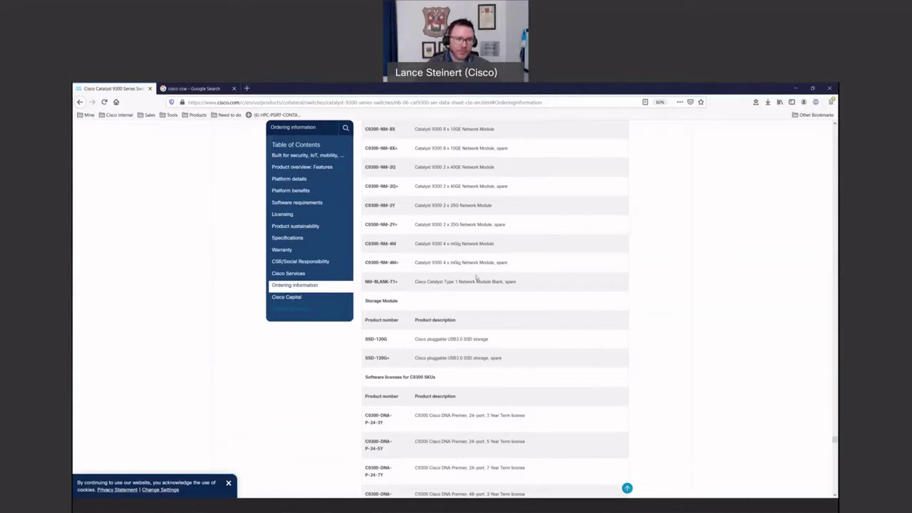
scroll(477, 278, "up", 1)
Go back to the 'cisco ccw' Google results and follow the Cisco Commerce result
key("ctrl+Tab")
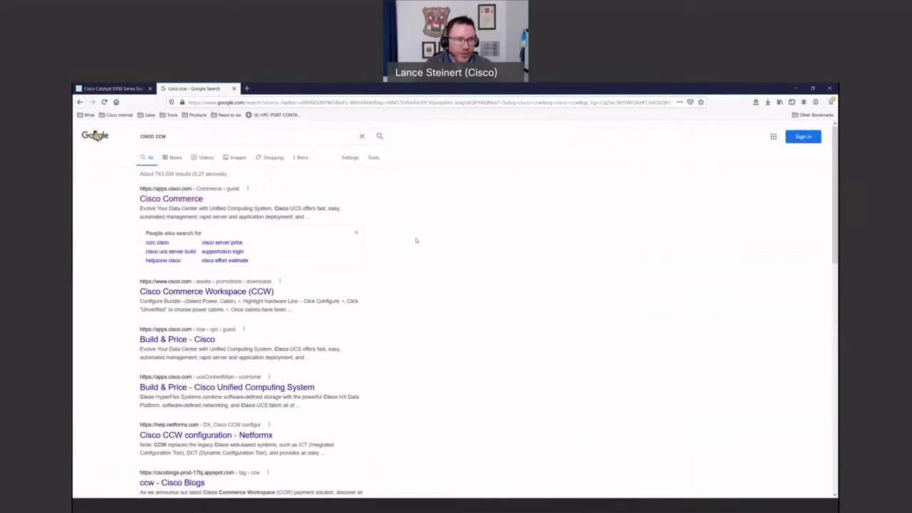
left_click(190, 202)
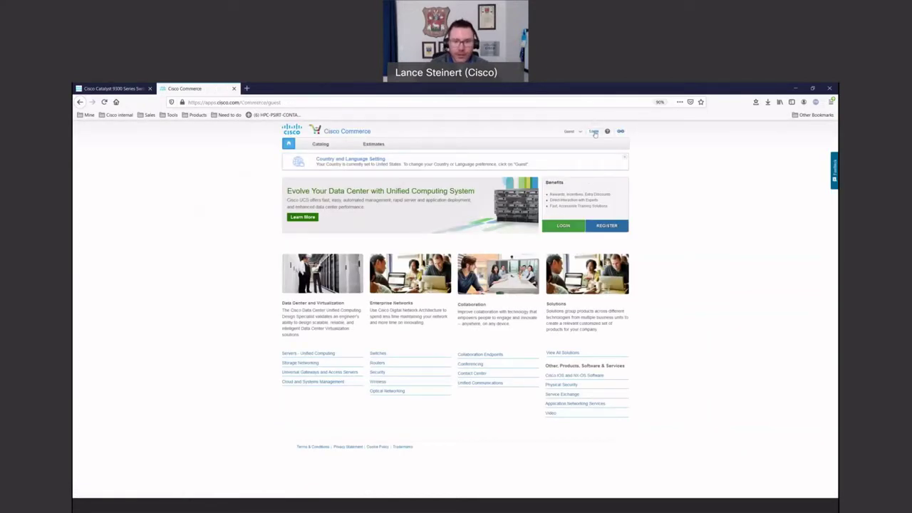
Log in to Cisco Commerce and create a new blank estimate from the Estimates menu
left_click(595, 133)
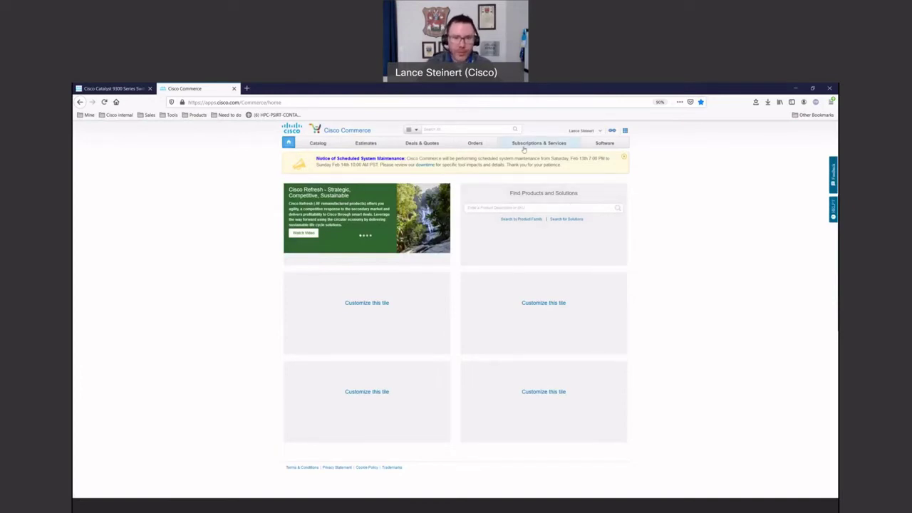
left_click(367, 143)
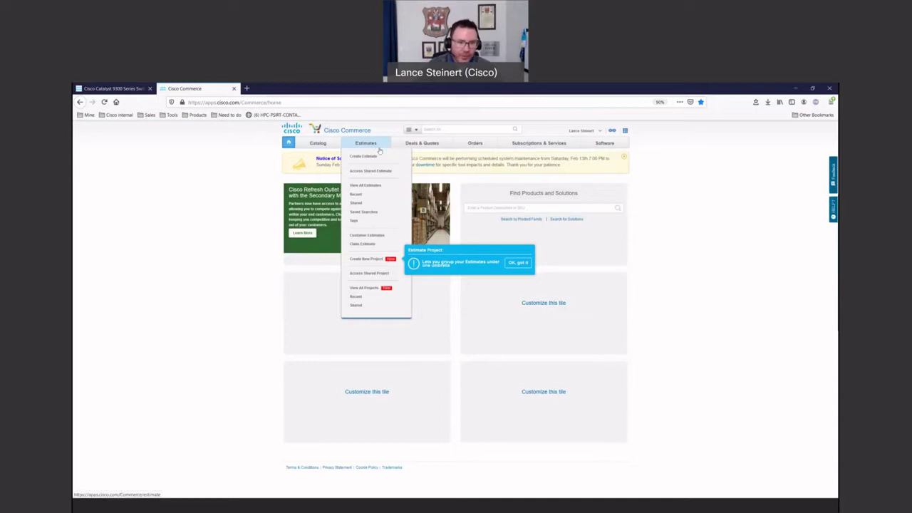
left_click(367, 158)
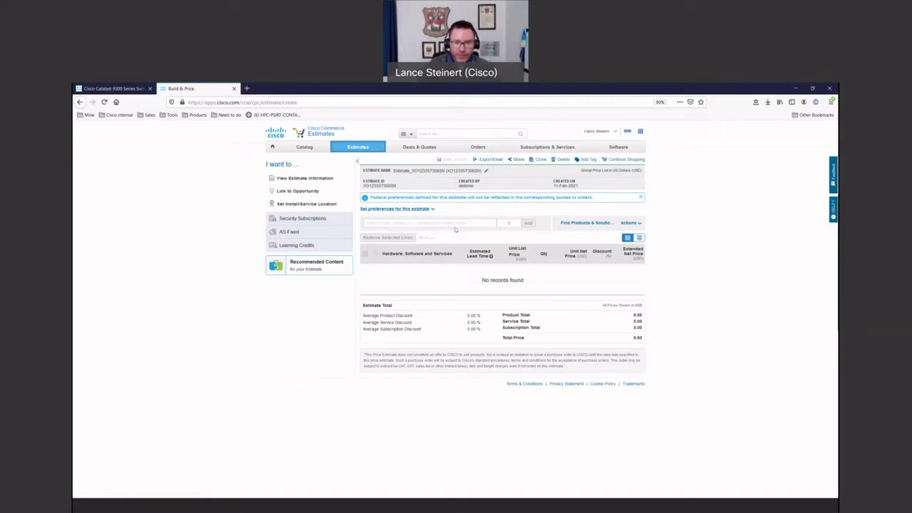
Search for C9300-48U-A and add the switch to the estimate at 11,993.08
type("C9300-48U-A")
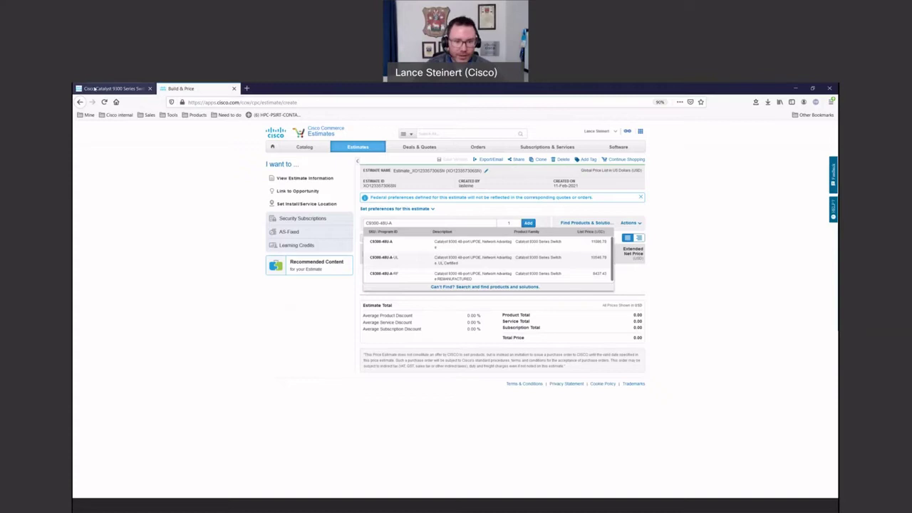
left_click(94, 88)
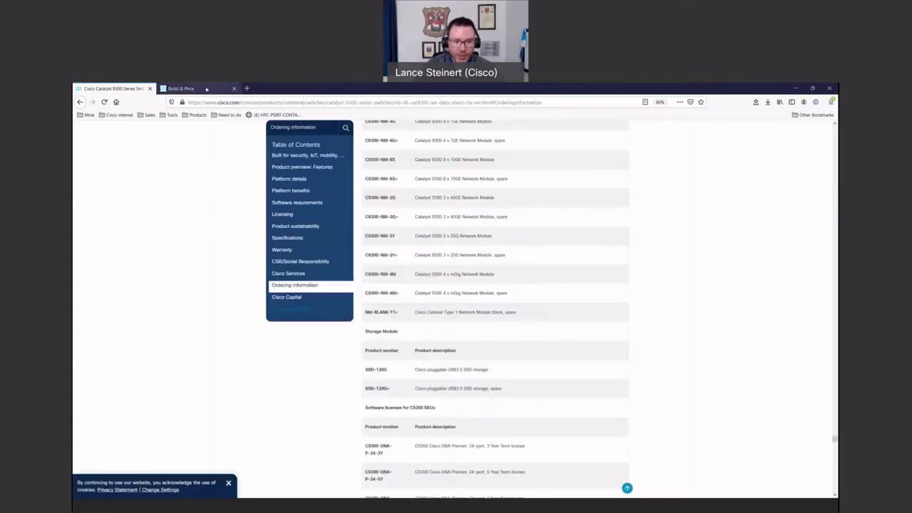
left_click(207, 89)
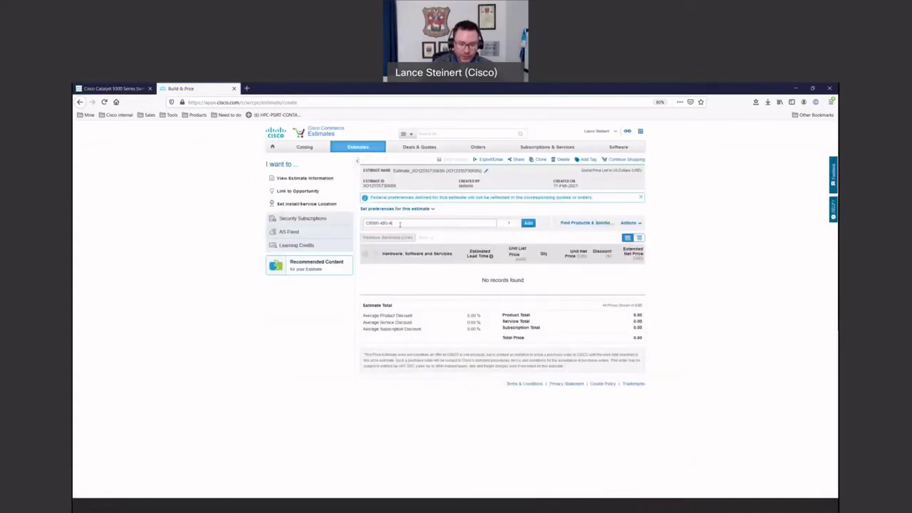
key("BackSpace")
key("BackSpace")
key("BackSpace")
key("BackSpace")
key("BackSpace")
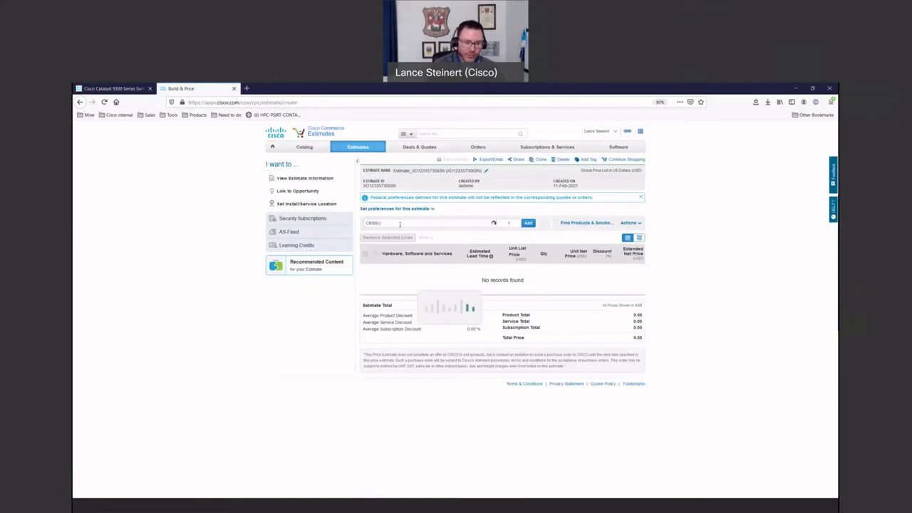
key("BackSpace")
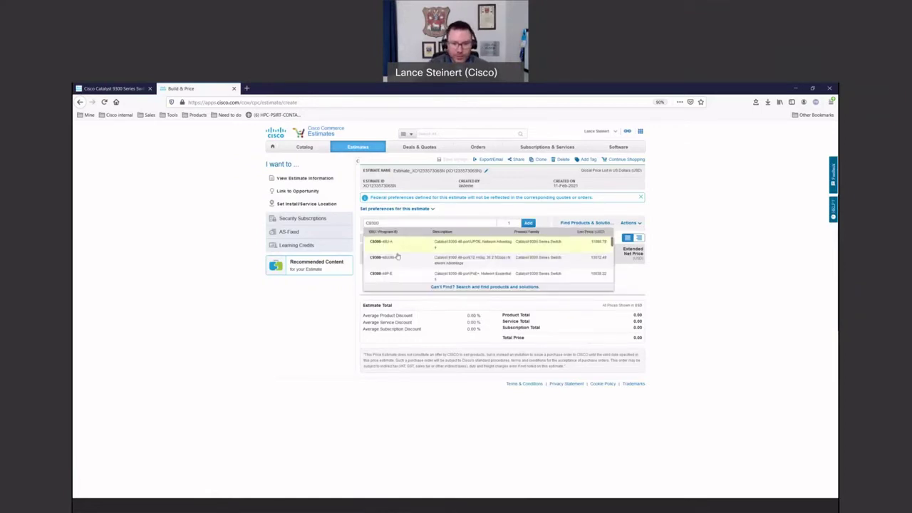
left_click(513, 242)
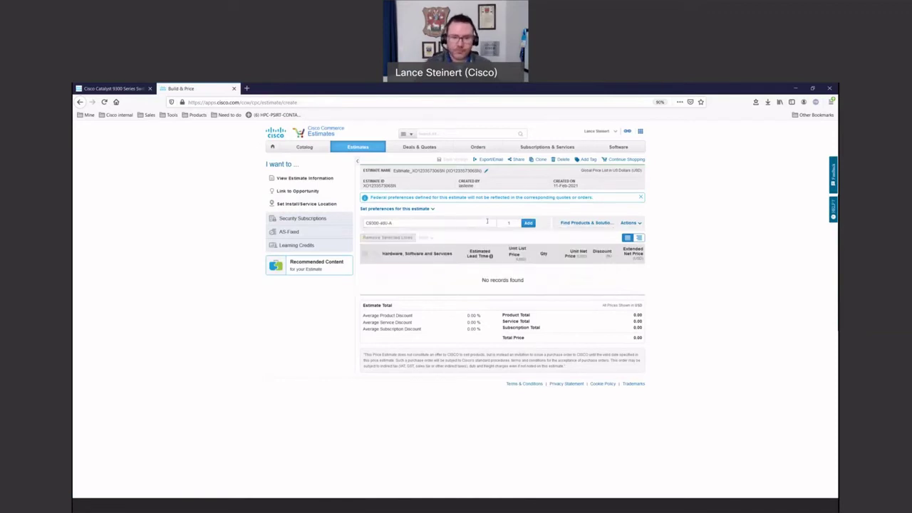
key("Return")
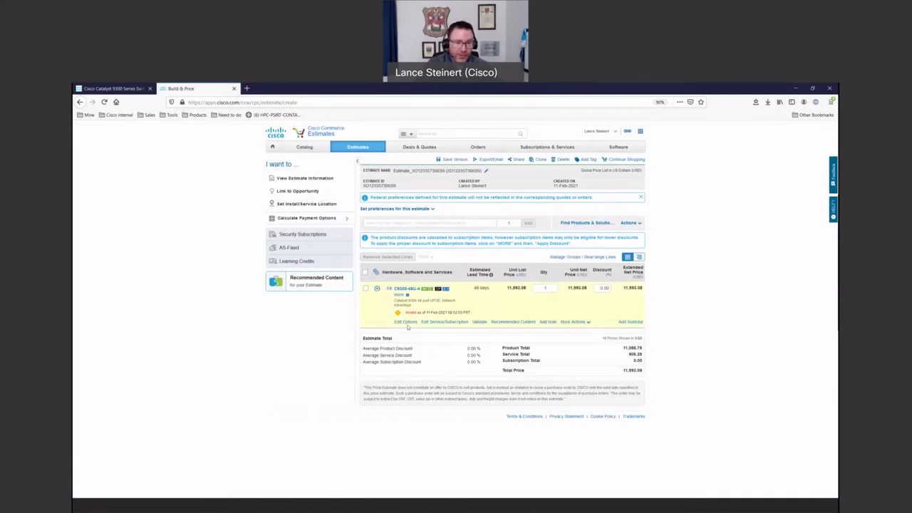
Open Edit Options on the C9300-48U-A line and scroll through its Configuration Summary categories
left_click(404, 321)
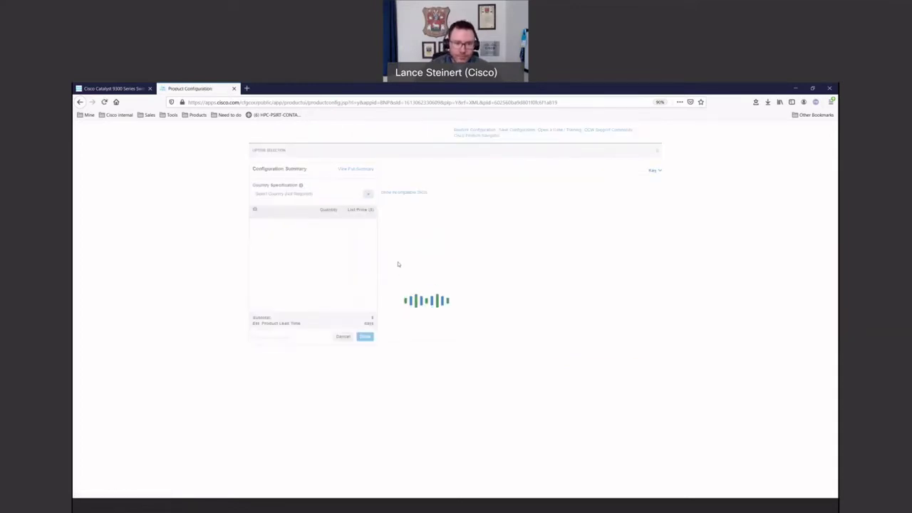
scroll(291, 257, "down", 2)
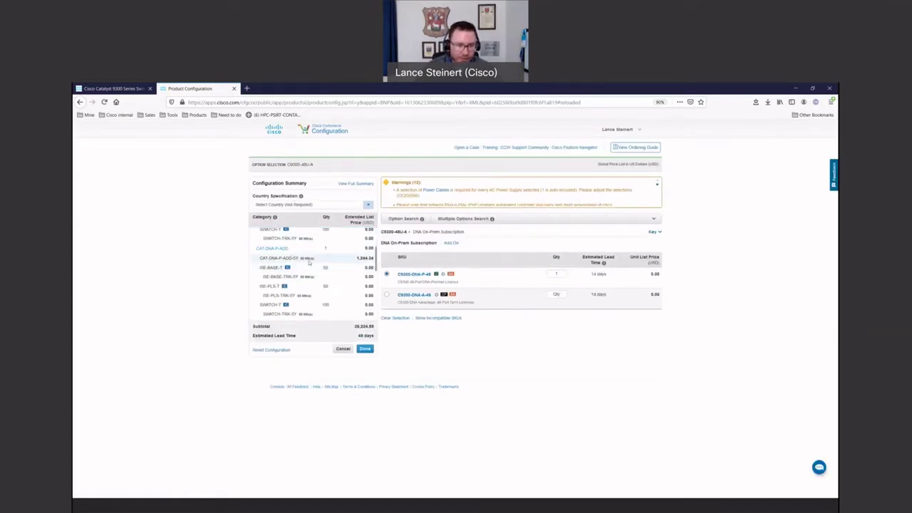
scroll(303, 274, "down", 3)
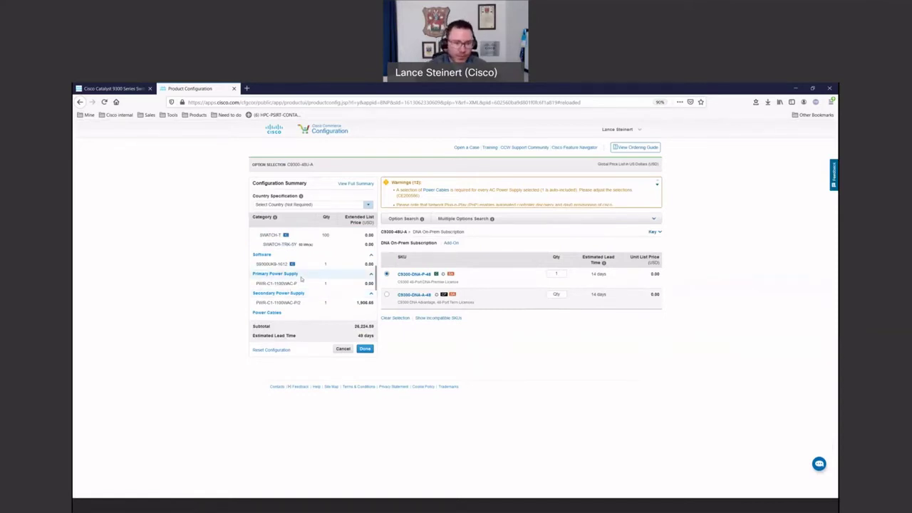
scroll(302, 279, "up", 5)
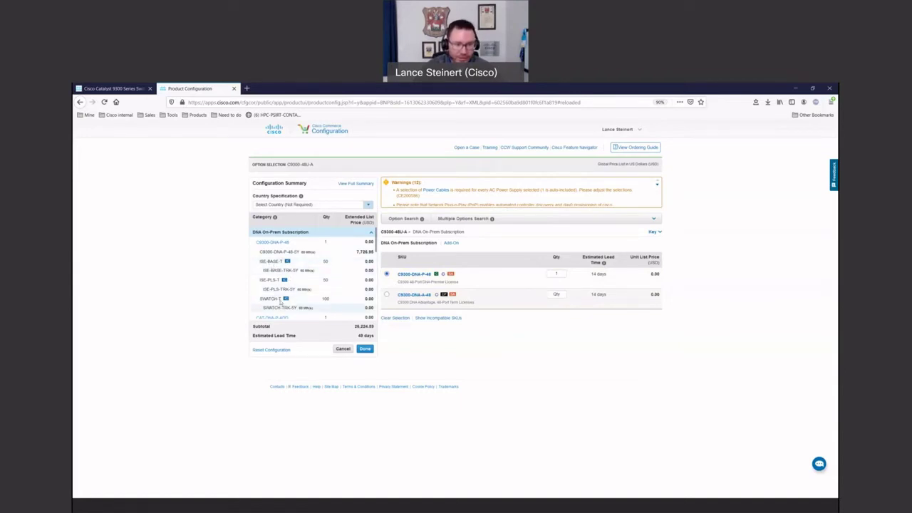
scroll(280, 302, "down", 1)
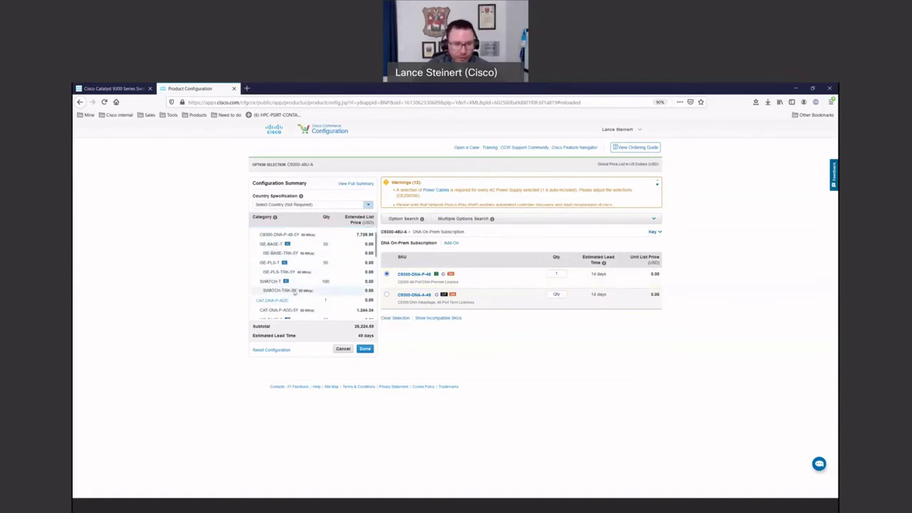
Review the Software section, then try C9300-SPS-NONE and keep the PWR-C1-1100WAC-P/2 secondary power supply
scroll(299, 294, "down", 3)
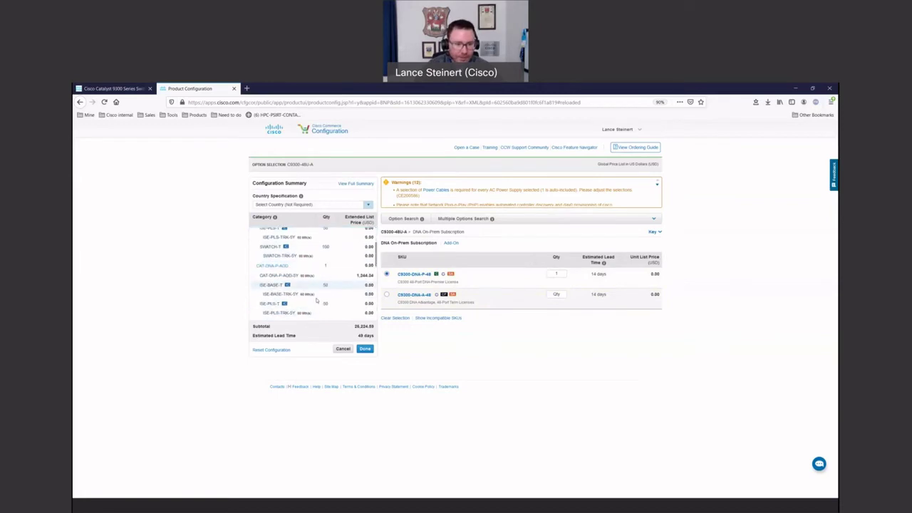
scroll(316, 300, "down", 3)
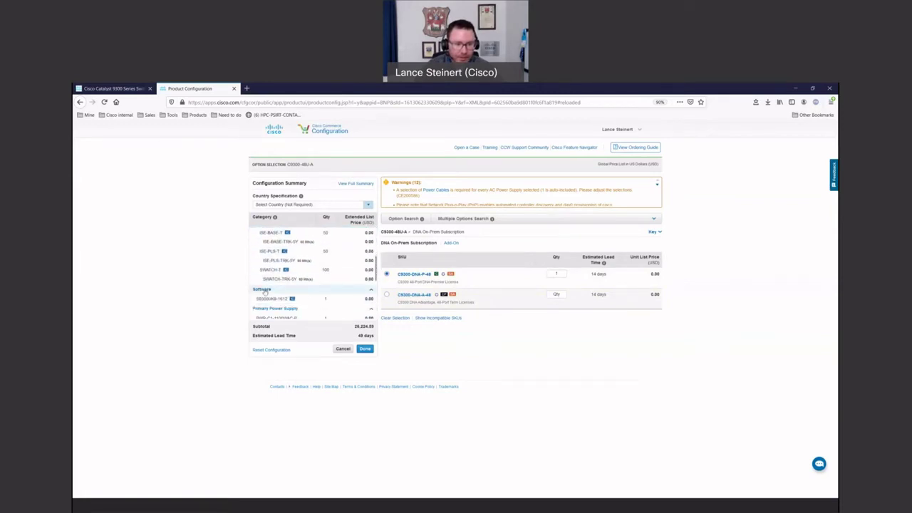
left_click(263, 291)
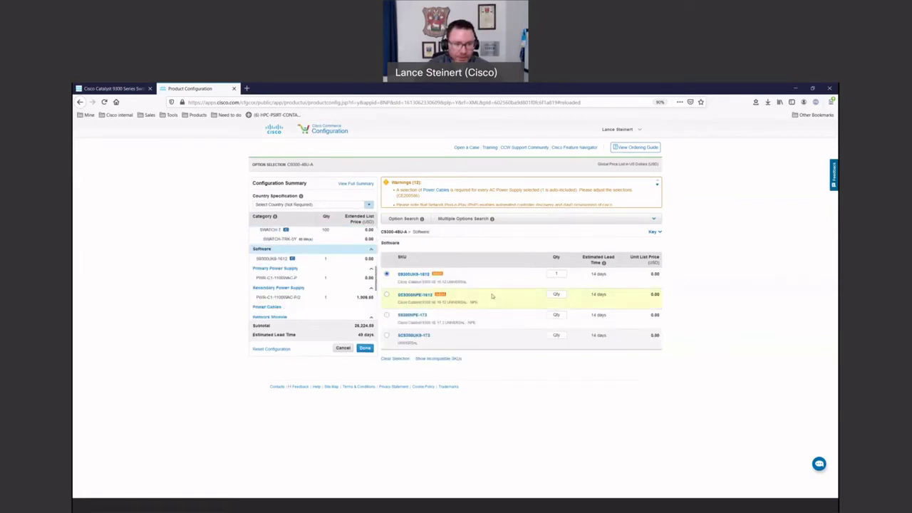
left_click(277, 269)
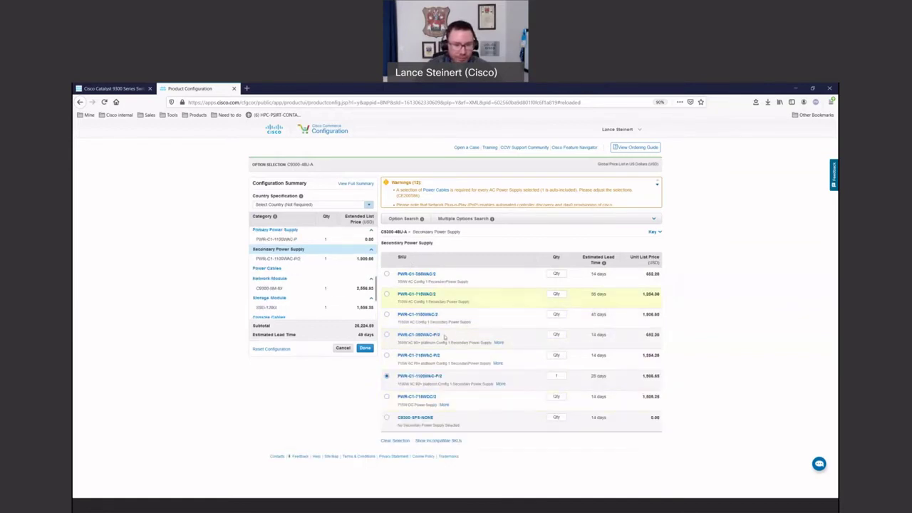
left_click(387, 418)
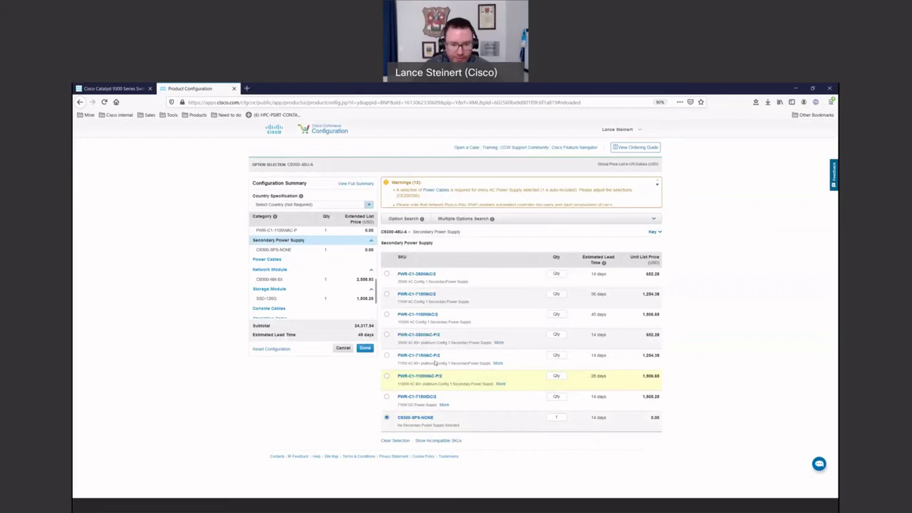
left_click(386, 376)
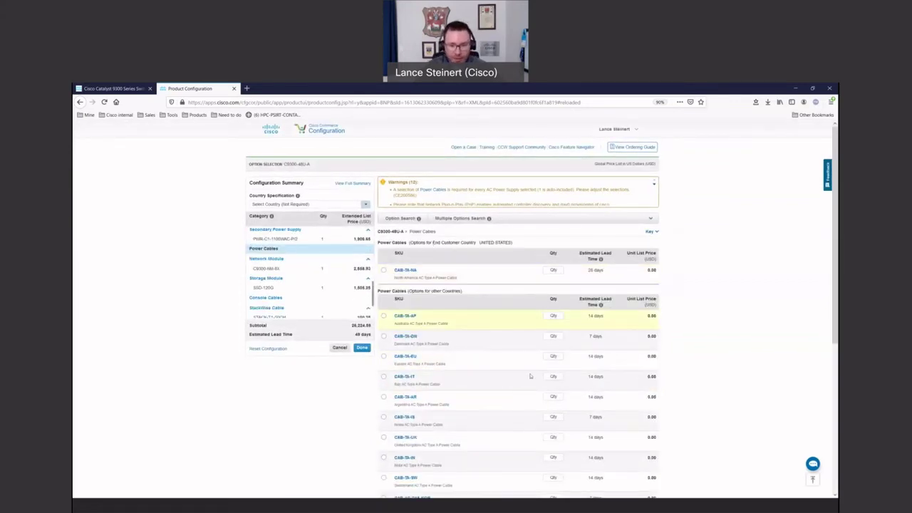
Select the CAB-TA-NA North America power cable, cross-checking the data sheet's ordering information
scroll(445, 406, "down", 3)
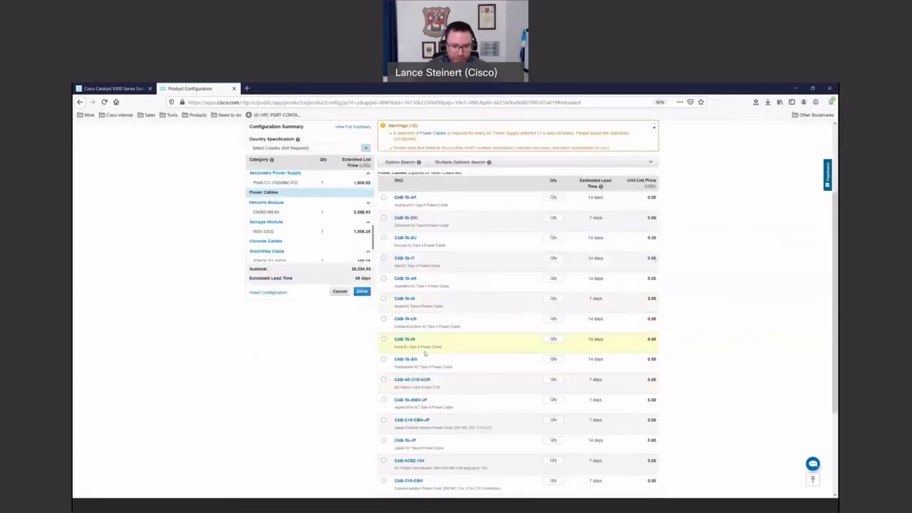
scroll(384, 272, "up", 3)
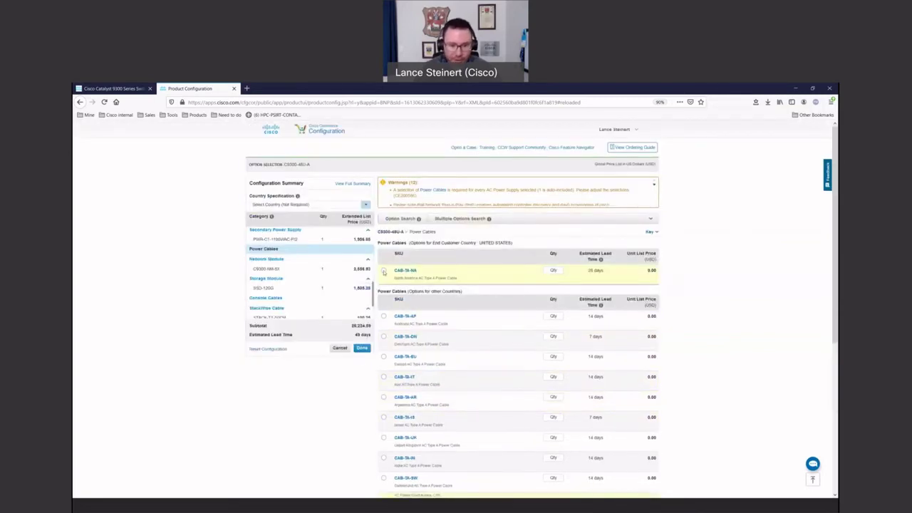
left_click(384, 272)
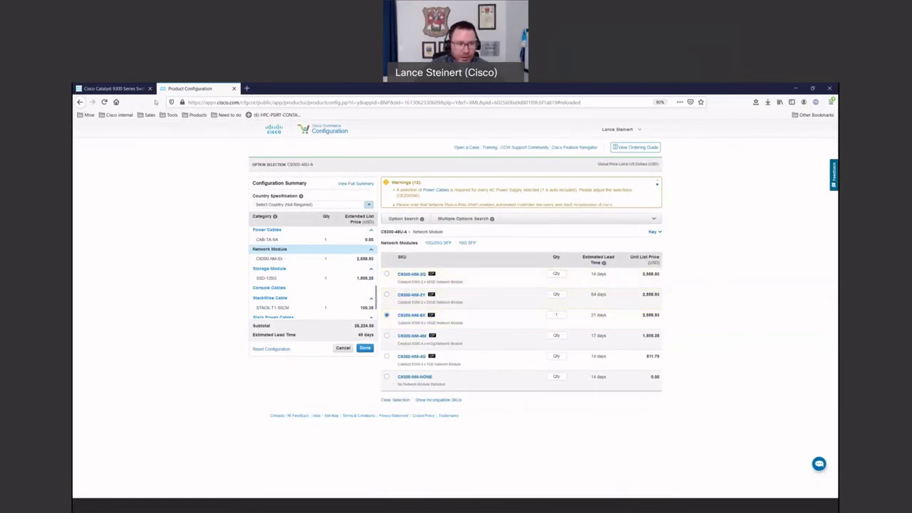
key("ctrl+shift+Tab")
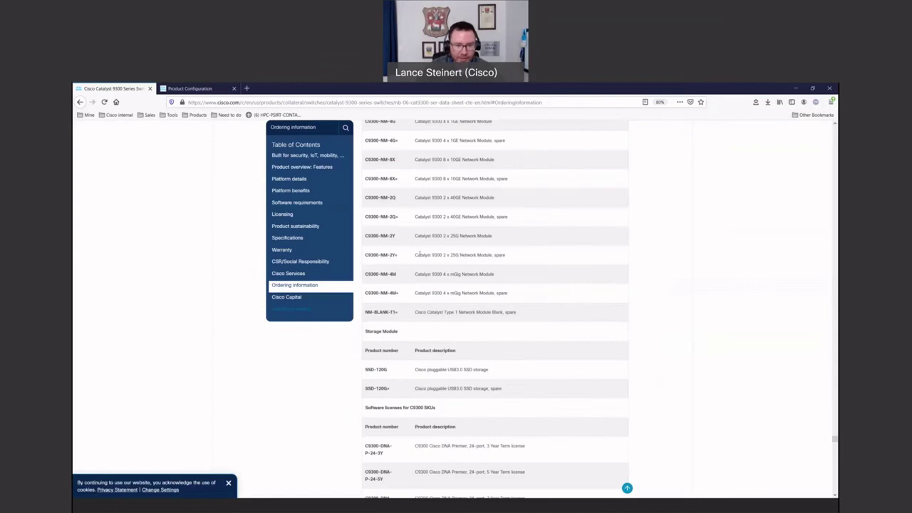
left_click(197, 89)
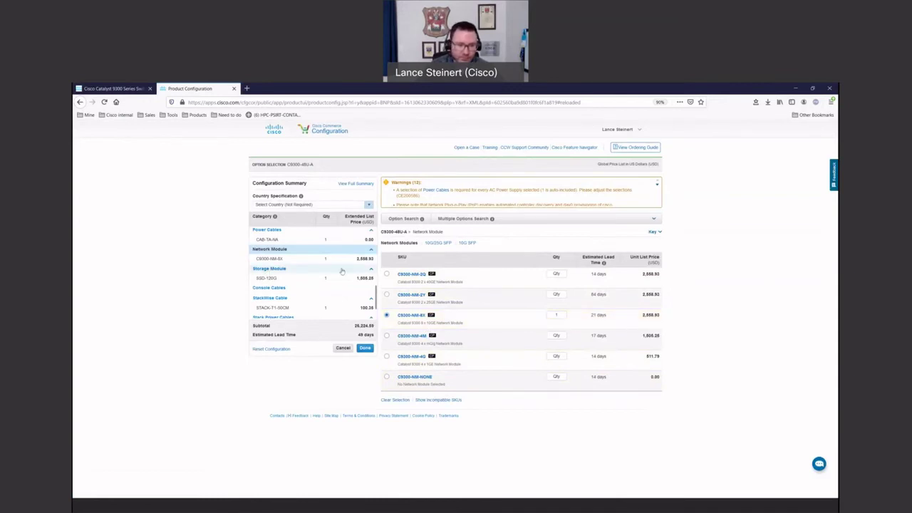
Set the storage module to C9300-SSD-NONE, then review the console and StackWise cable options
left_click(295, 271)
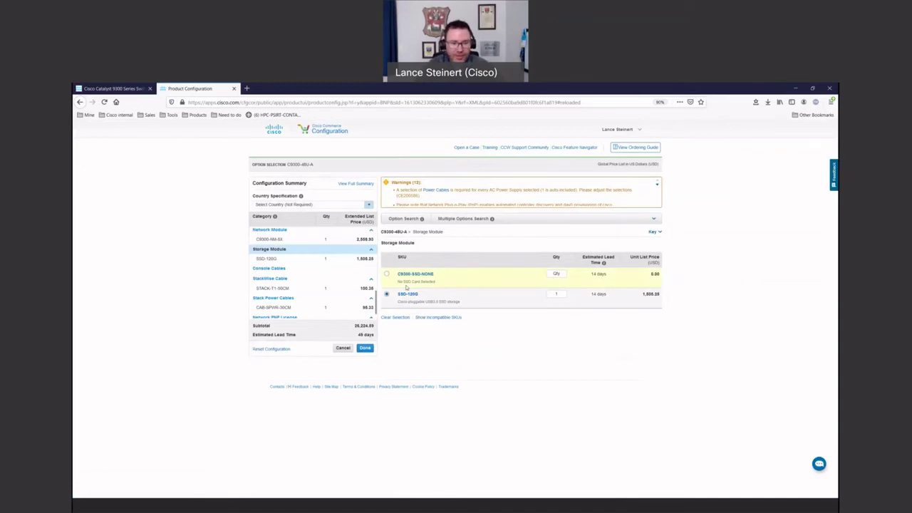
left_click(387, 274)
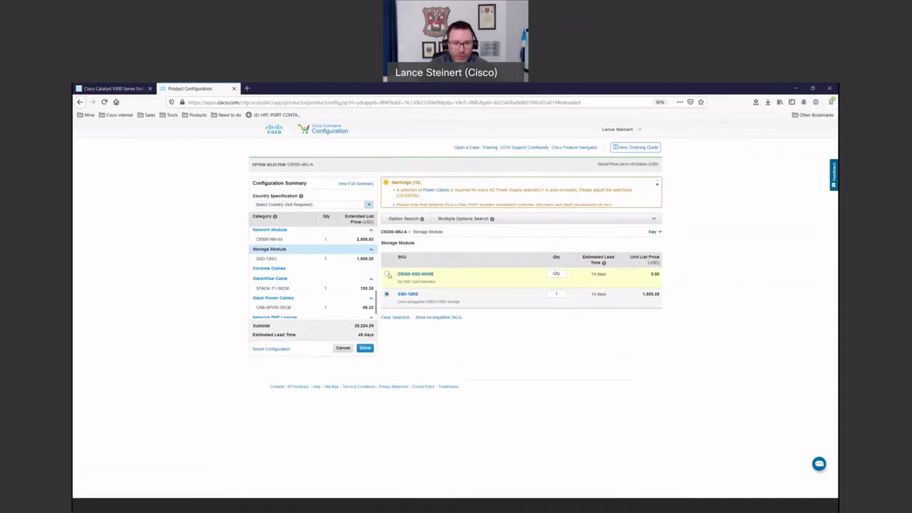
left_click(274, 268)
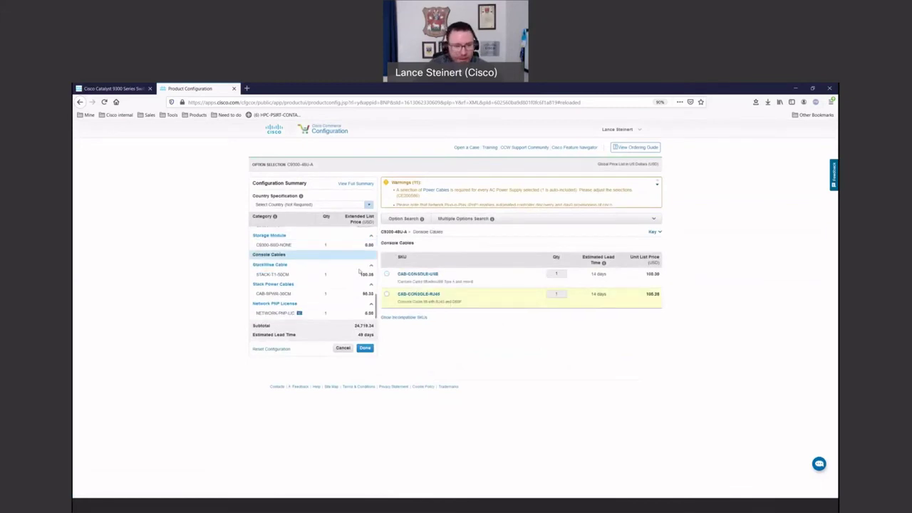
left_click(273, 267)
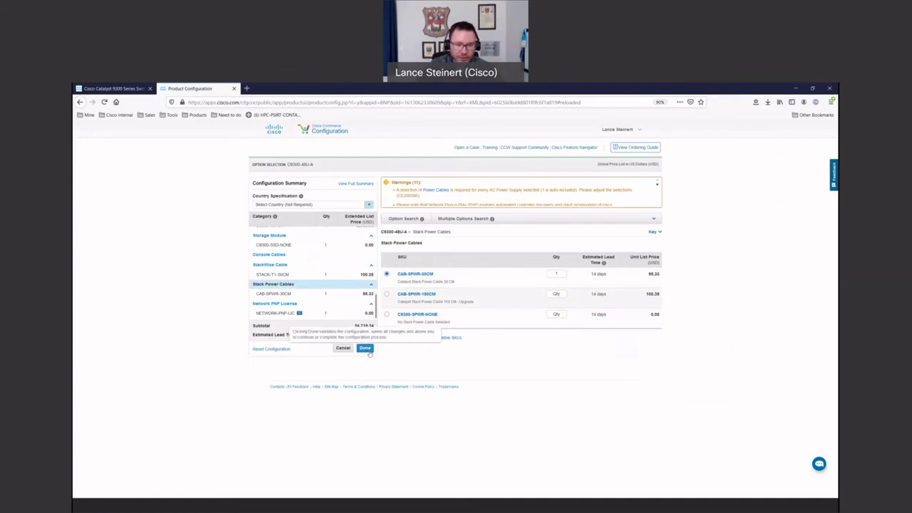
Finish the configuration, recheck power selections, and accept the Done warnings, bringing the estimate to 30,615.79
left_click(365, 348)
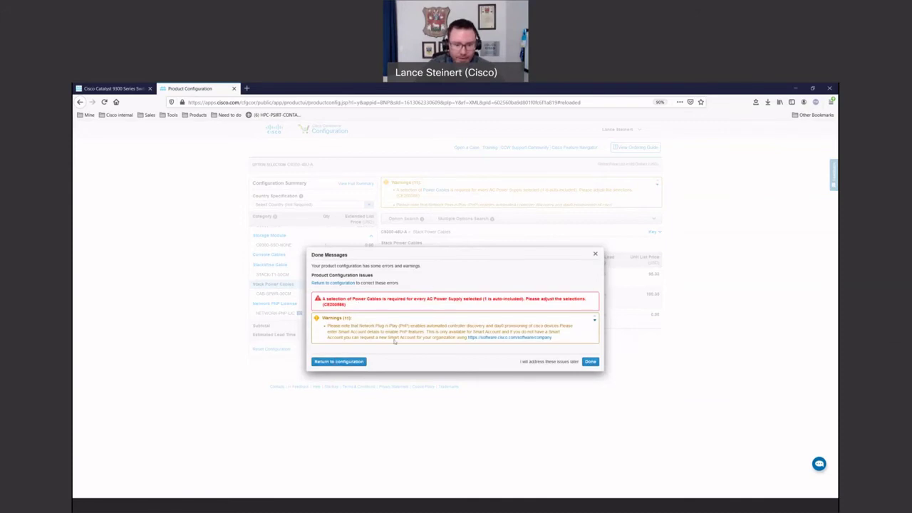
left_click(354, 362)
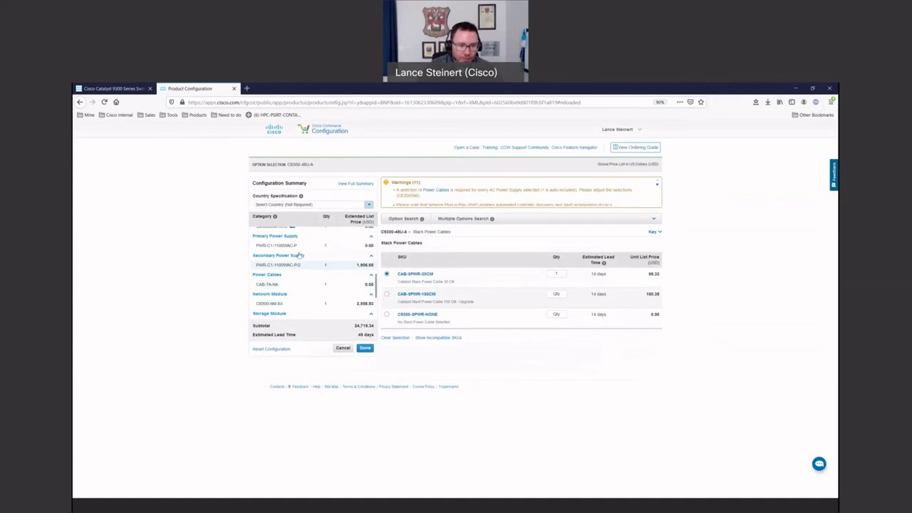
left_click(291, 258)
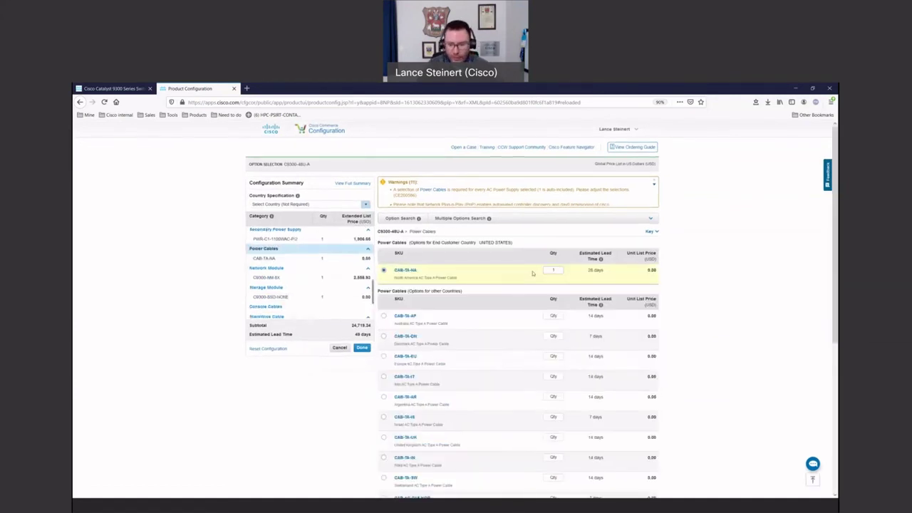
left_click(362, 347)
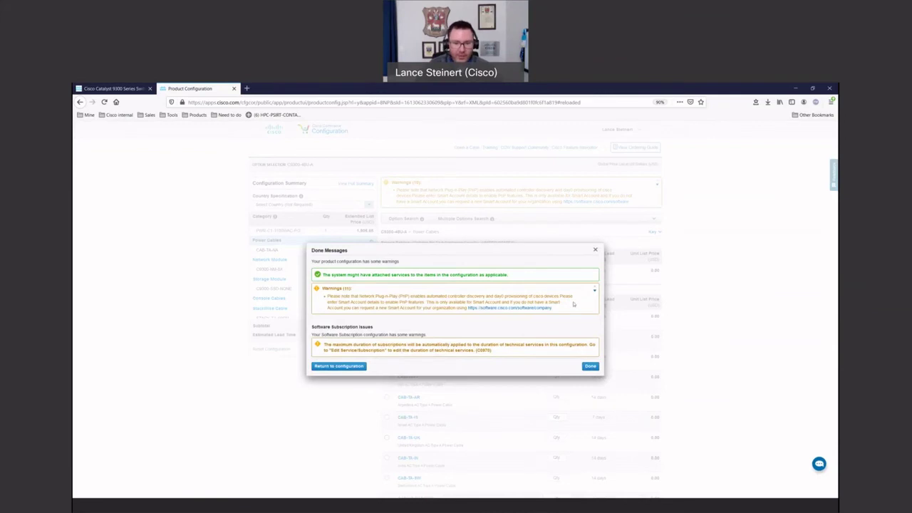
left_click(588, 367)
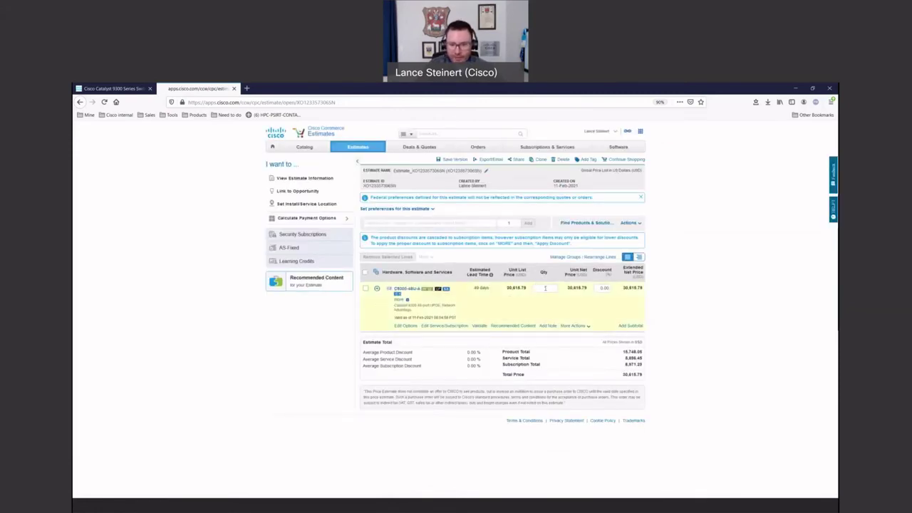
Set the C9300-48U-A line quantity to 4, totalling 122,463.16
type("4")
key("Tab")
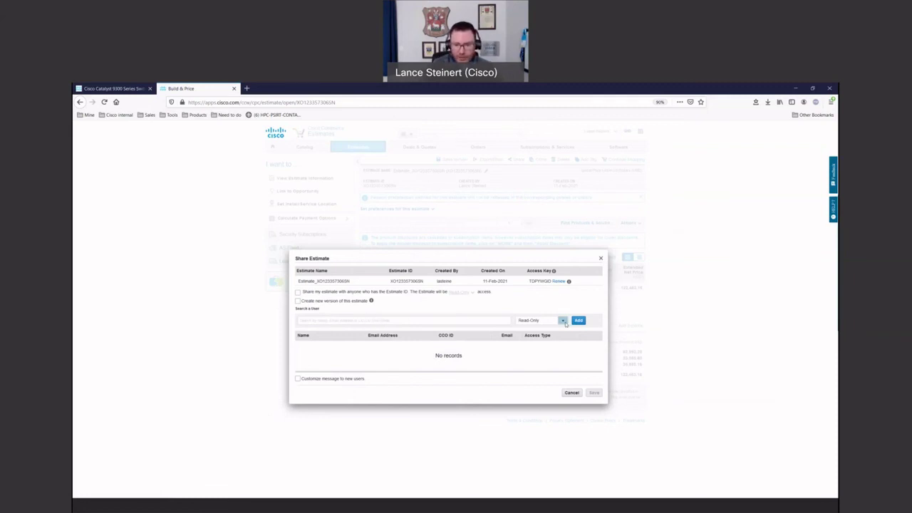
left_click(562, 321)
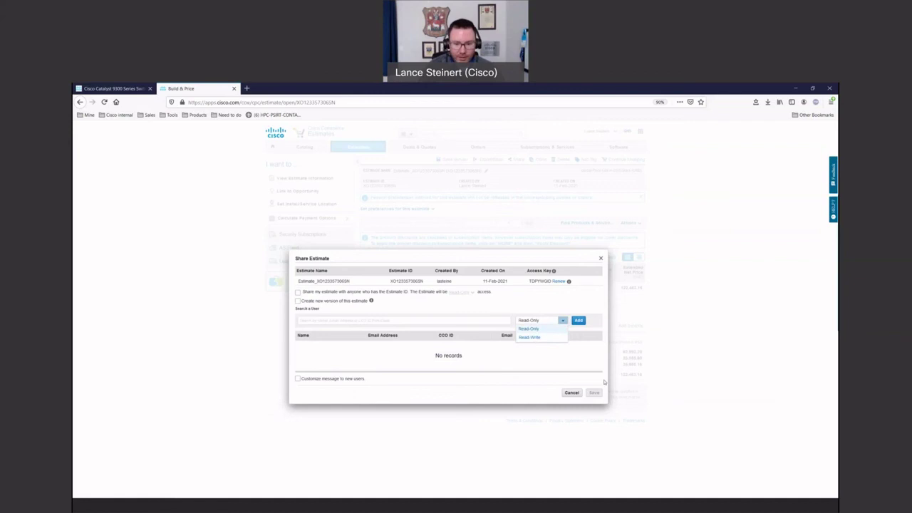
left_click(529, 329)
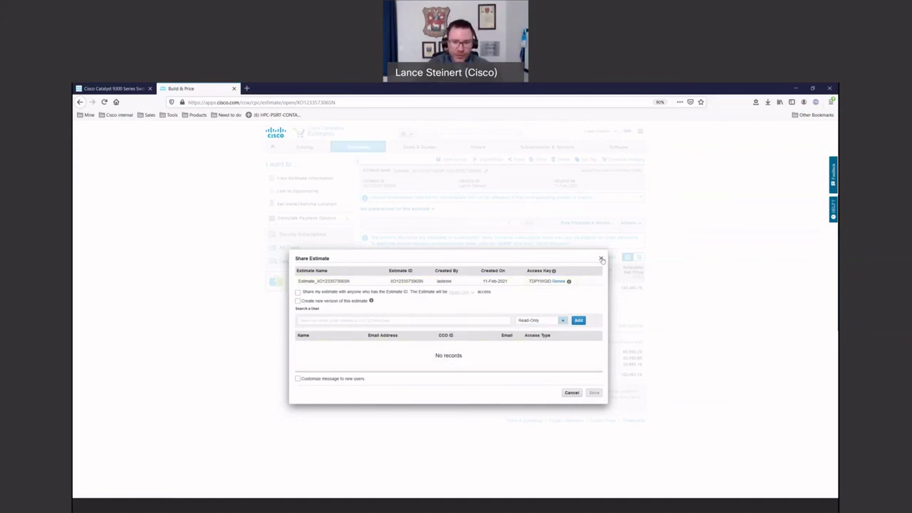
left_click(601, 260)
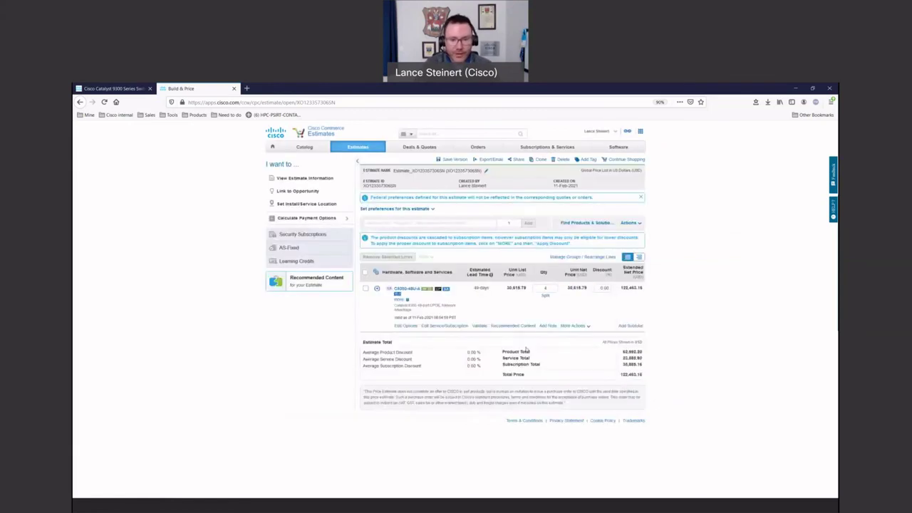